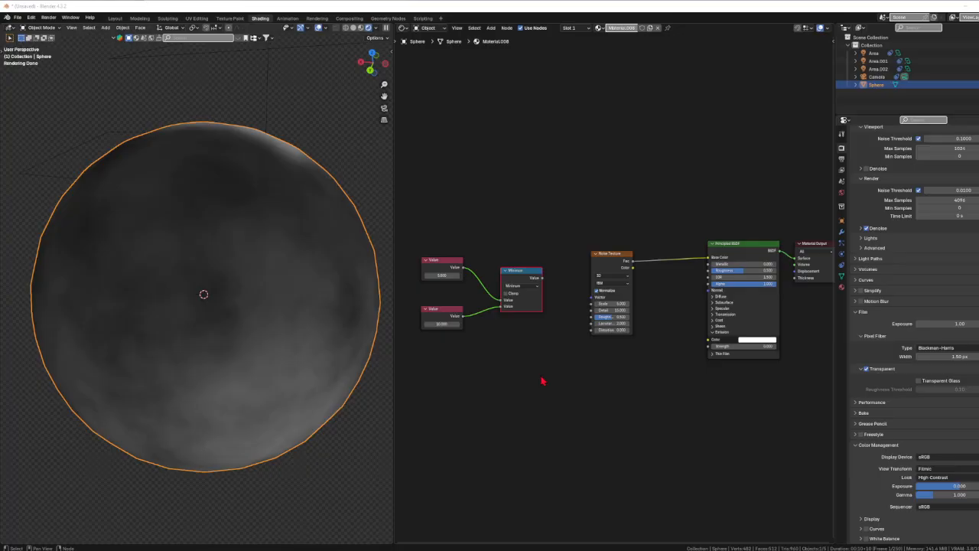
- Choose Minimum as the math node's operation and connect its output to the Noise Texture's Scale input
scroll(541, 380, down, 3)
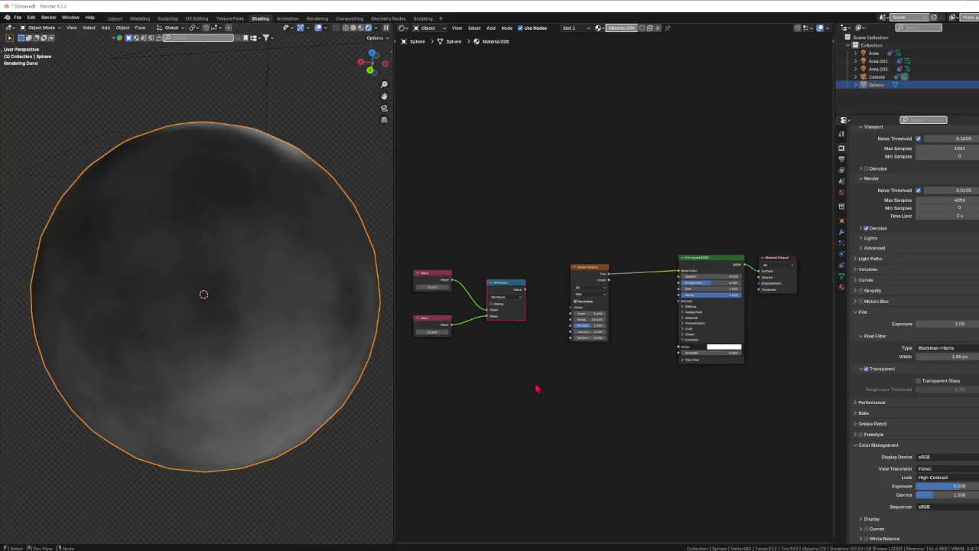
click(508, 298)
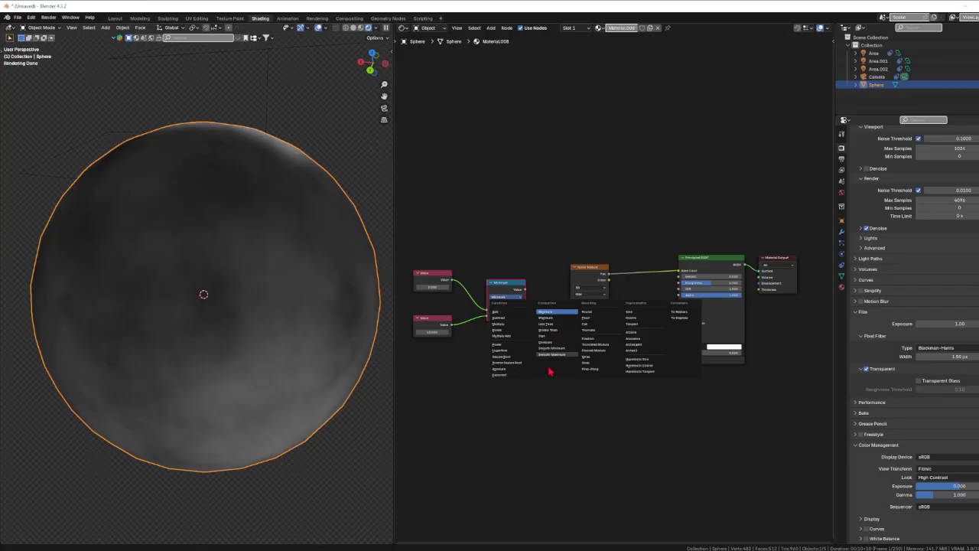
click(551, 313)
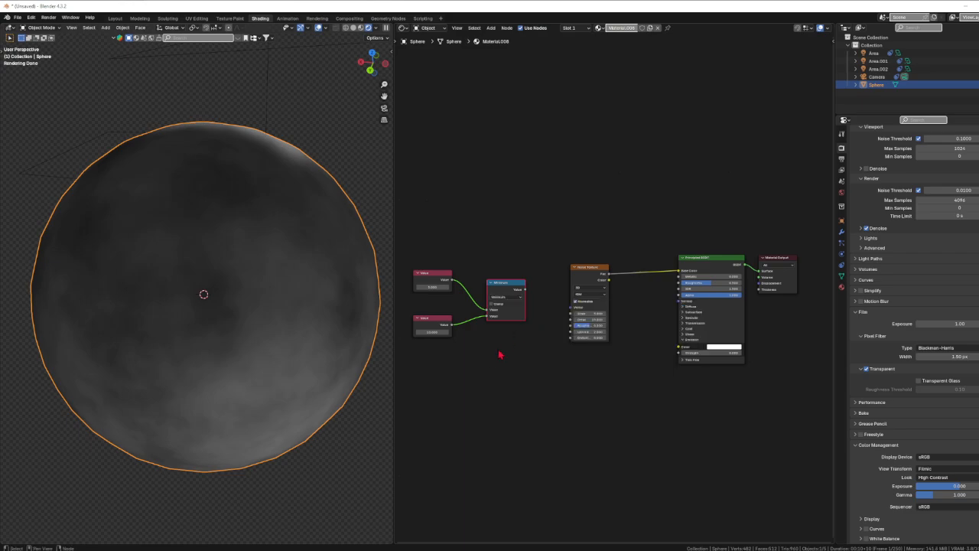
scroll(492, 372, up, 4)
middle_drag(481, 374, 510, 391)
scroll(513, 376, up, 2)
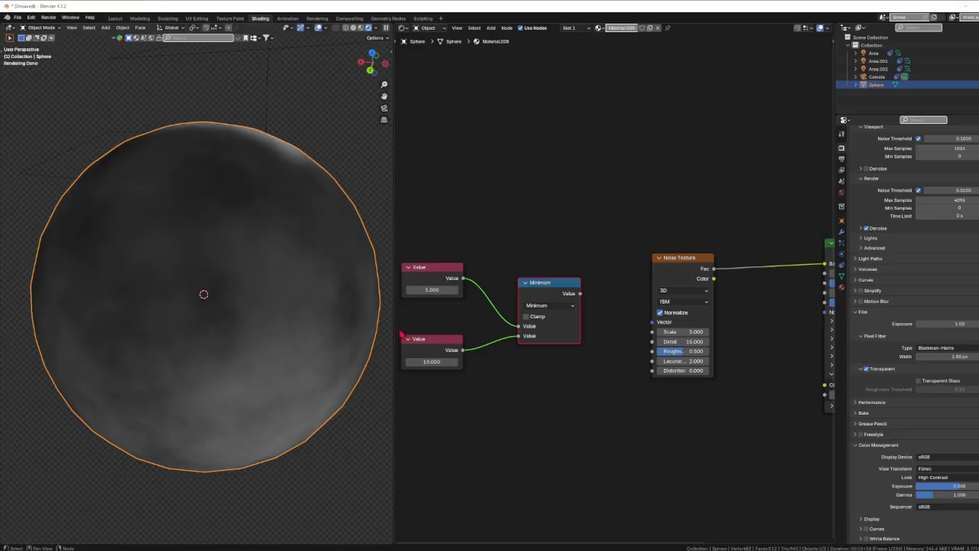
drag(580, 293, 653, 332)
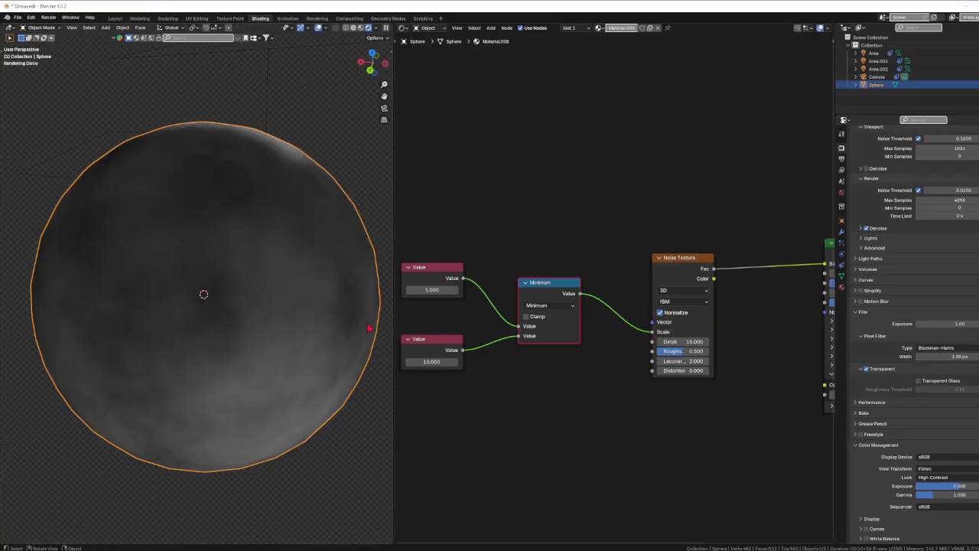
drag(653, 332, 612, 333)
drag(581, 294, 652, 334)
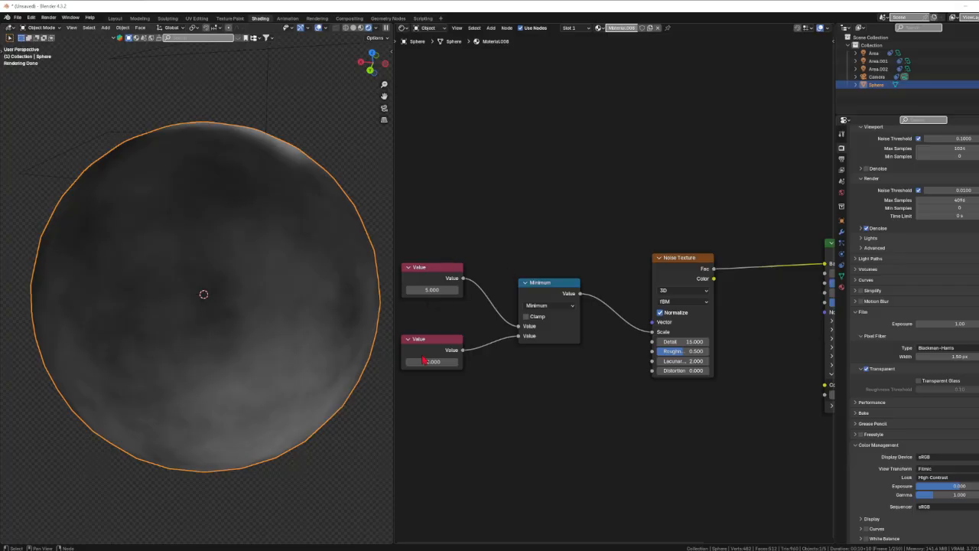
- Switch the math node's operation from Minimum to Maximum
click(558, 306)
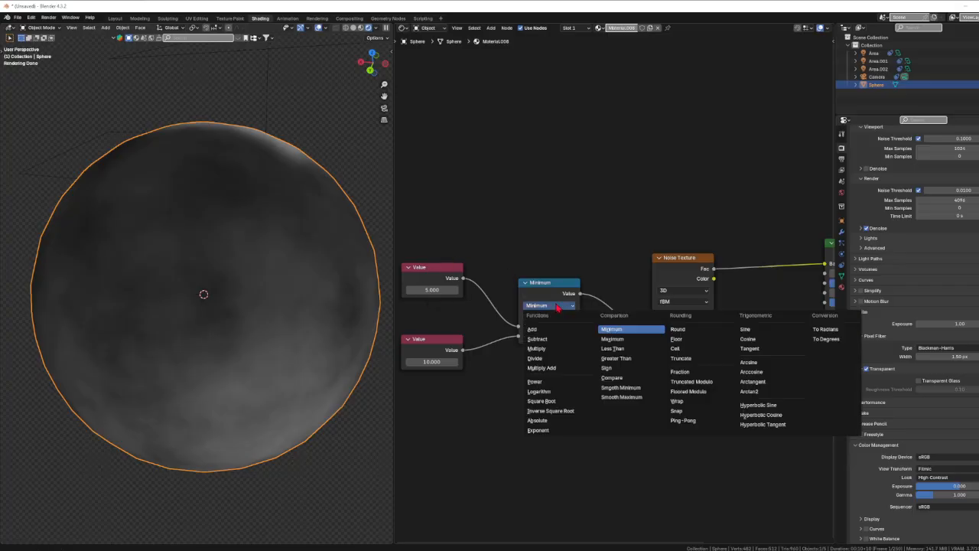
click(613, 339)
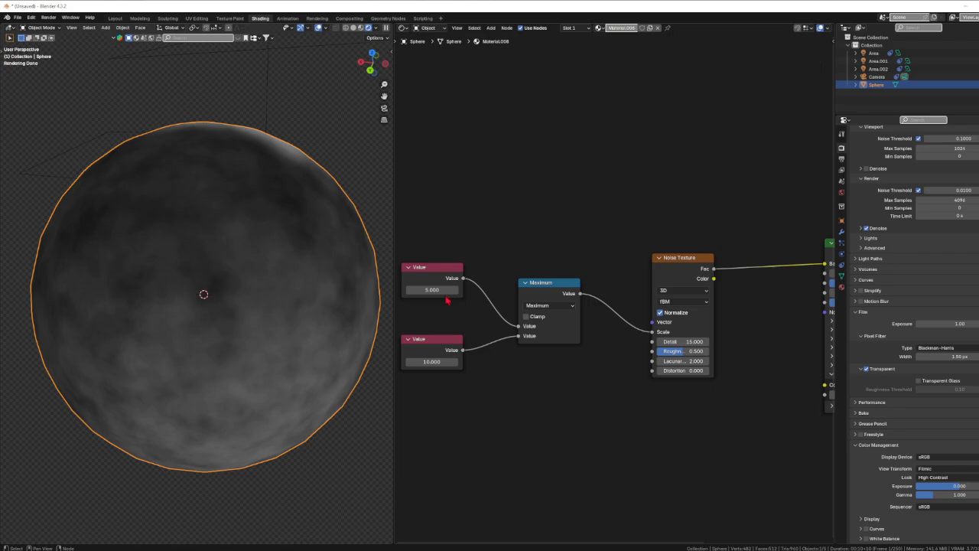
middle_drag(503, 400, 583, 404)
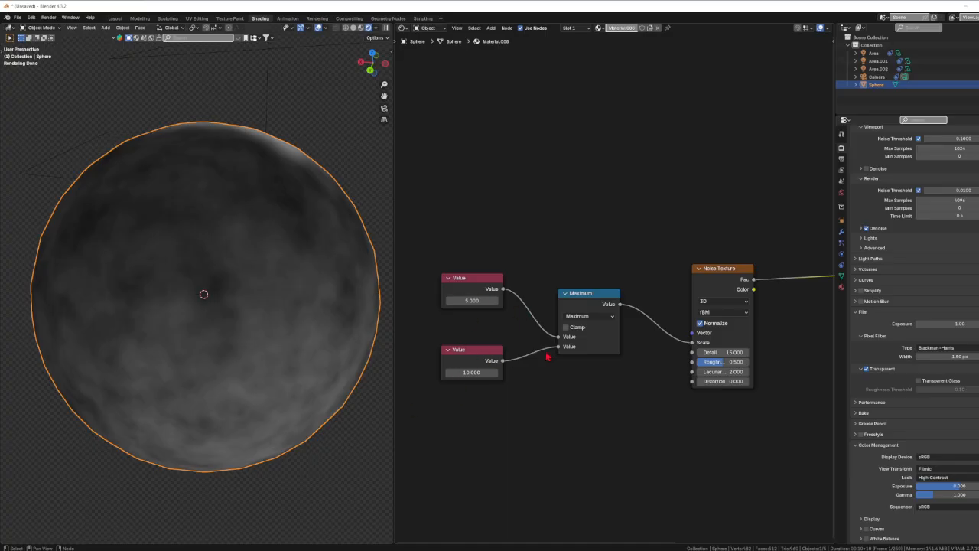
- Change the math node's operation to Less Than
middle_drag(614, 381, 592, 381)
click(570, 317)
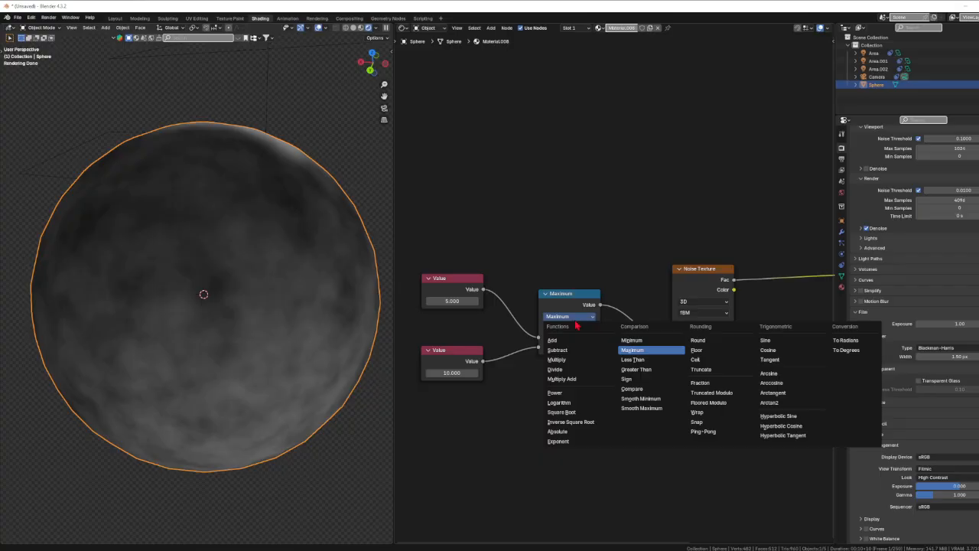
click(640, 362)
middle_drag(541, 400, 538, 404)
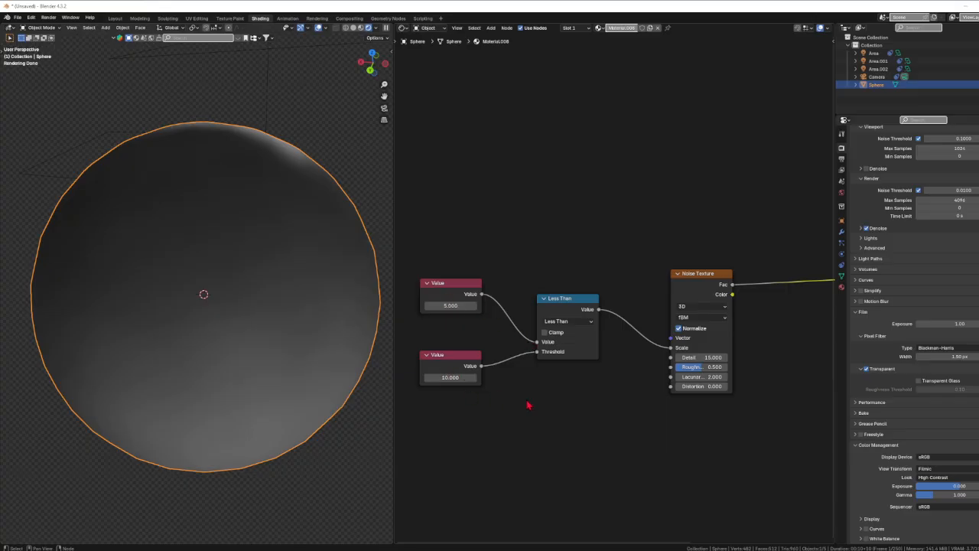
scroll(527, 405, up, 1)
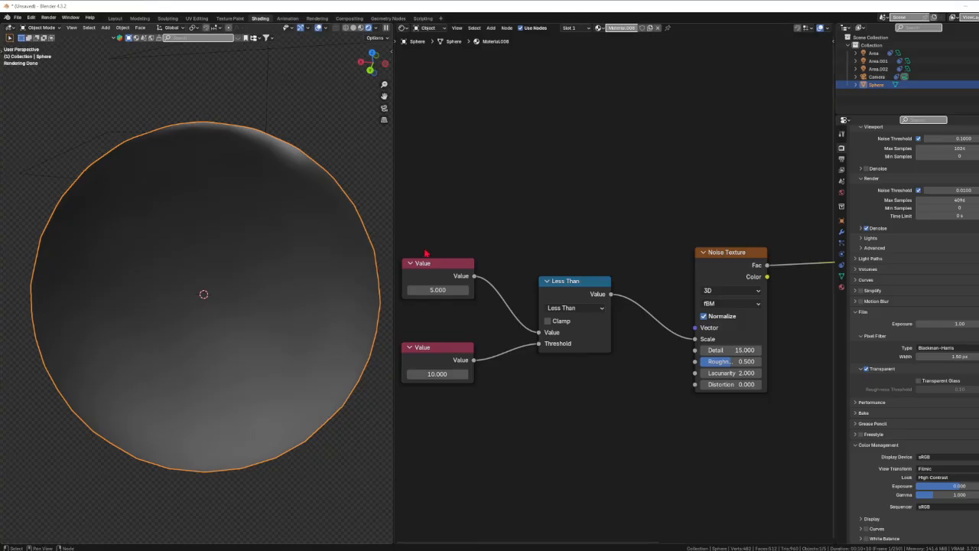
- Disconnect the lower Value node from the Less Than node's Threshold and spread the two Value nodes apart
drag(448, 272, 445, 303)
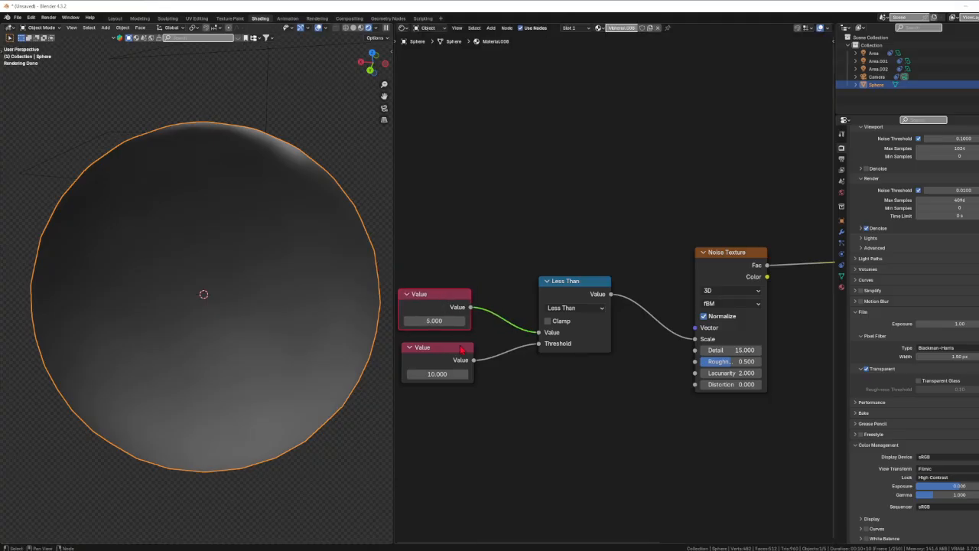
drag(460, 348, 461, 366)
drag(540, 344, 476, 398)
drag(451, 298, 464, 325)
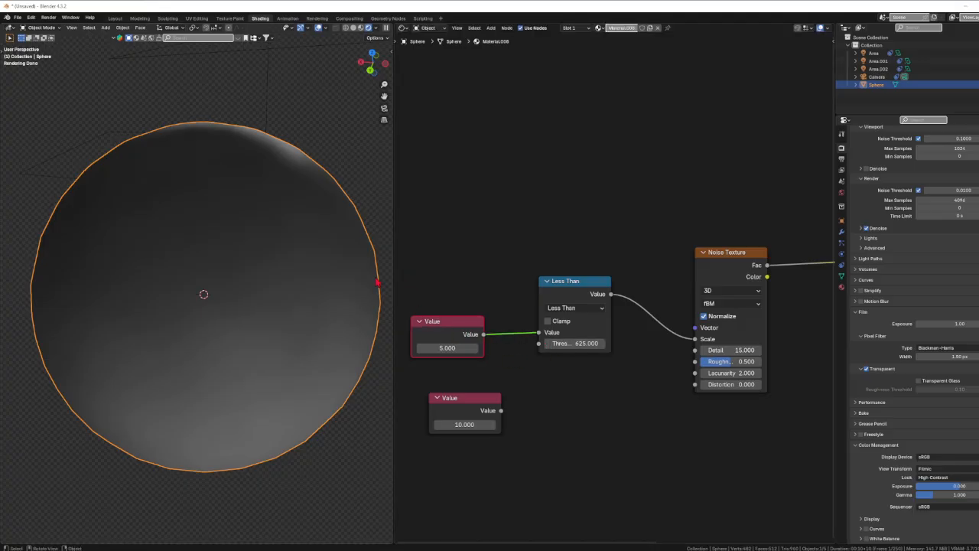
drag(480, 331, 462, 297)
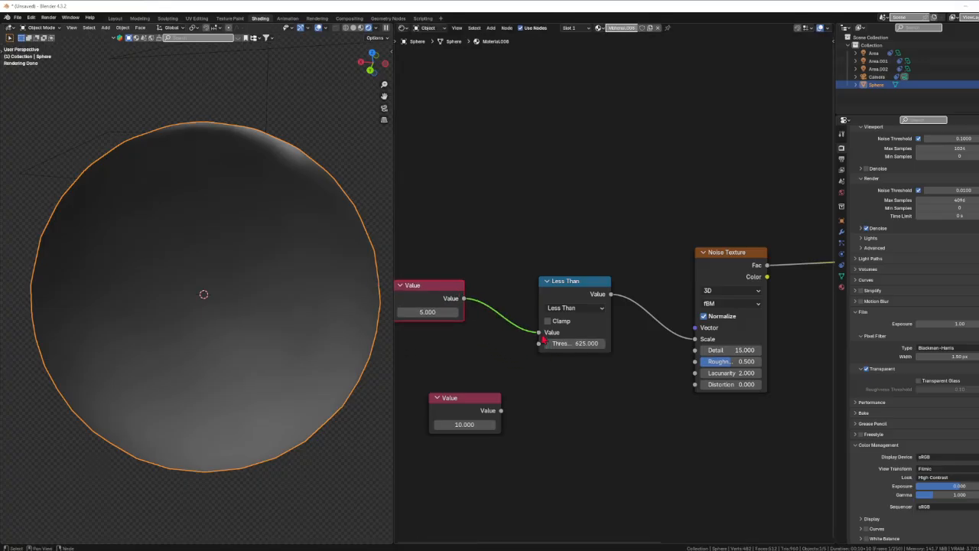
- Set the Less Than node's Threshold to 10 and shift the connected Value node slightly lower
click(587, 343)
text(1)
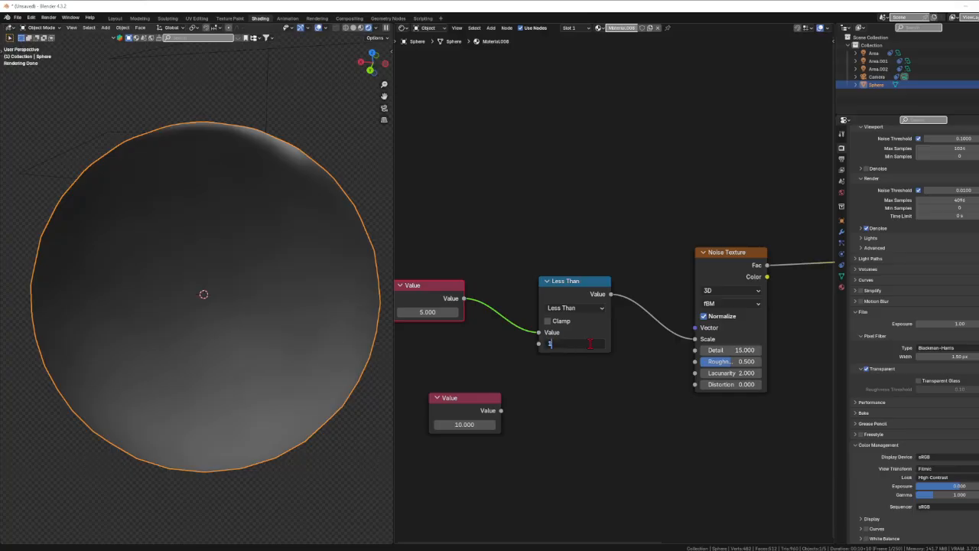
text(0)
key(Return)
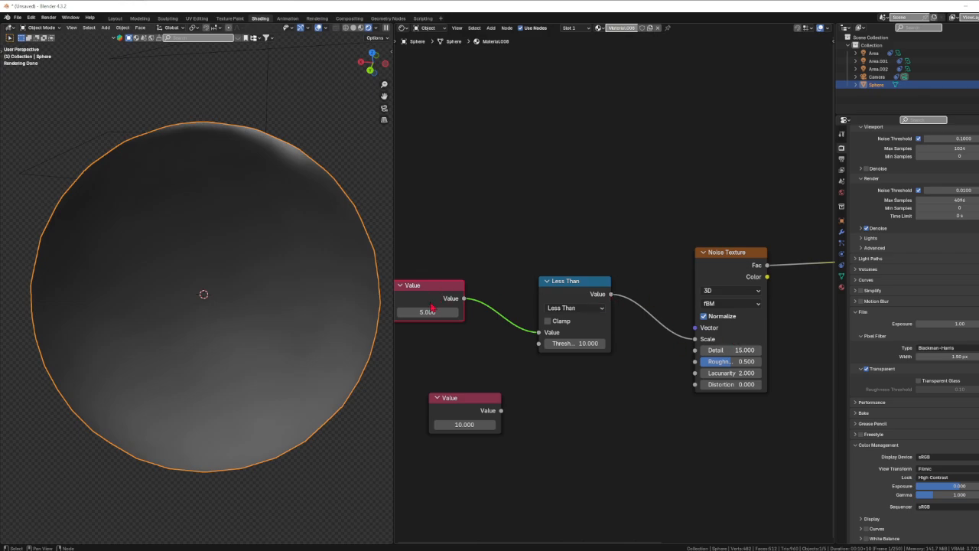
drag(438, 290, 437, 304)
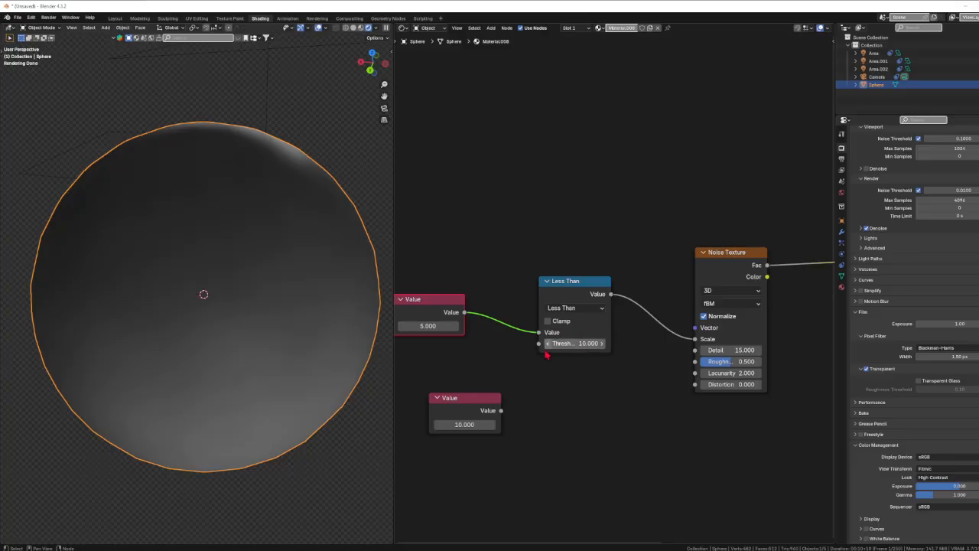
- Change the math node's operation from Less Than to Greater Than
middle_drag(501, 365, 523, 375)
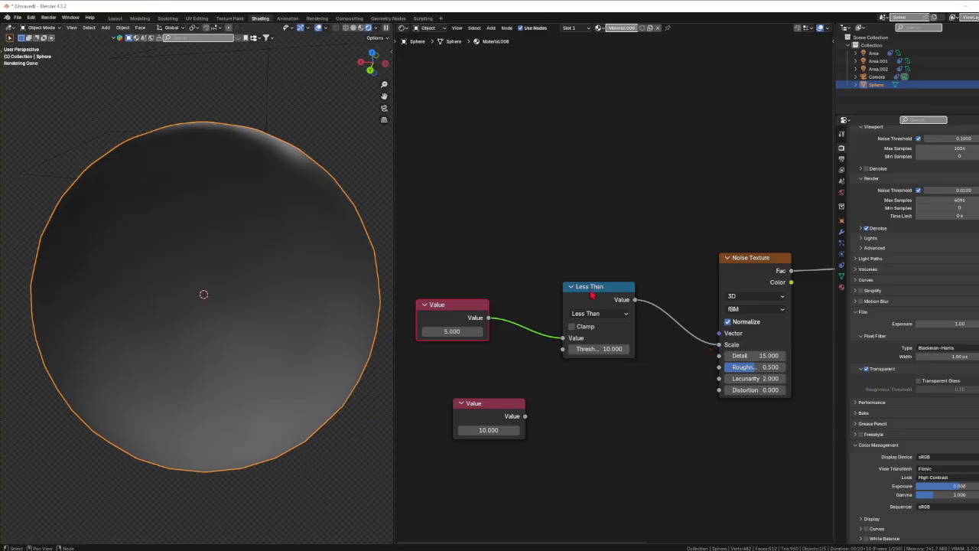
click(605, 314)
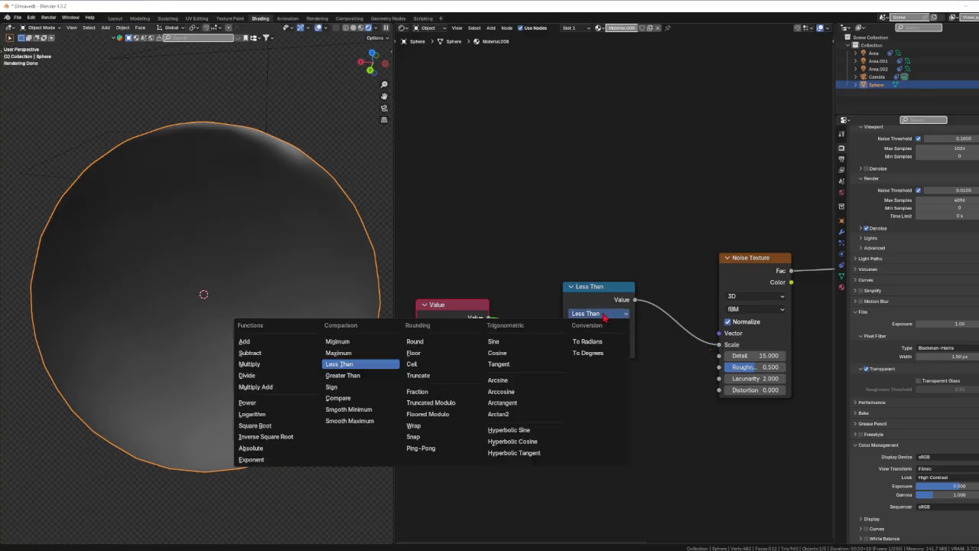
click(350, 376)
middle_drag(588, 383, 578, 389)
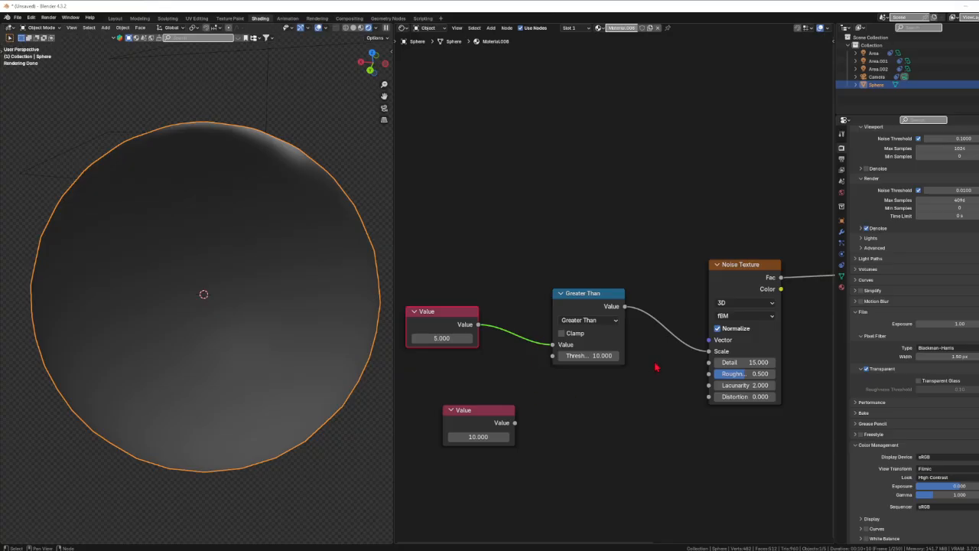
- Switch the math node to Less Than and back to Greater Than to compare the two operations
click(590, 320)
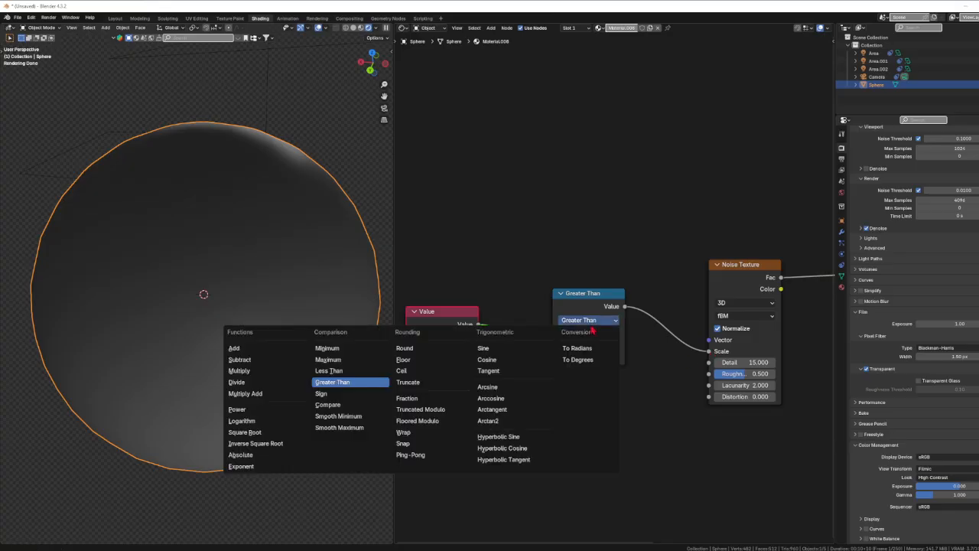
click(340, 371)
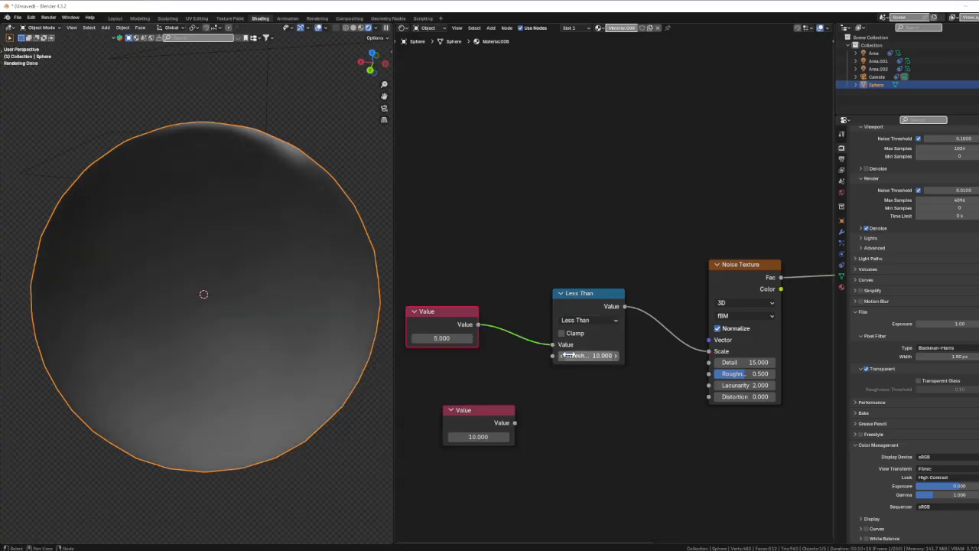
click(600, 325)
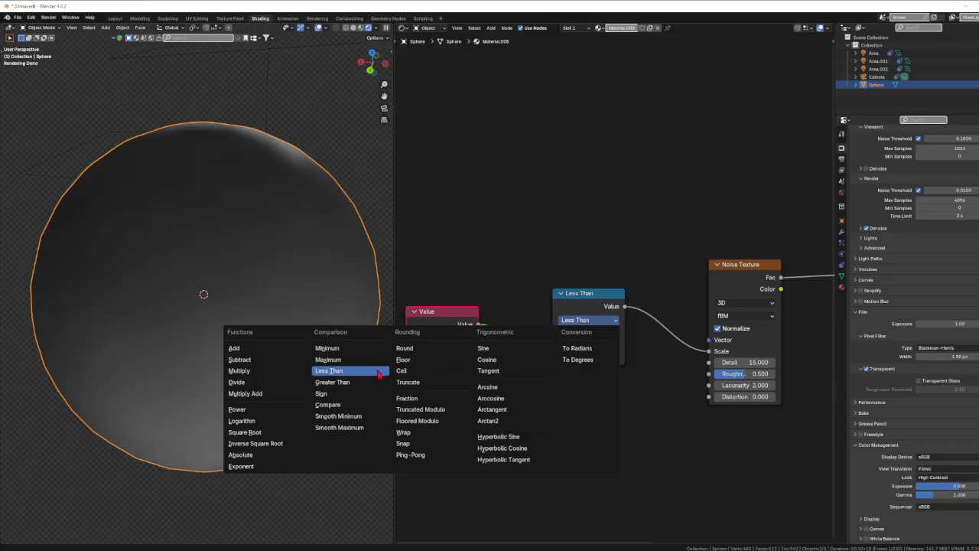
click(344, 383)
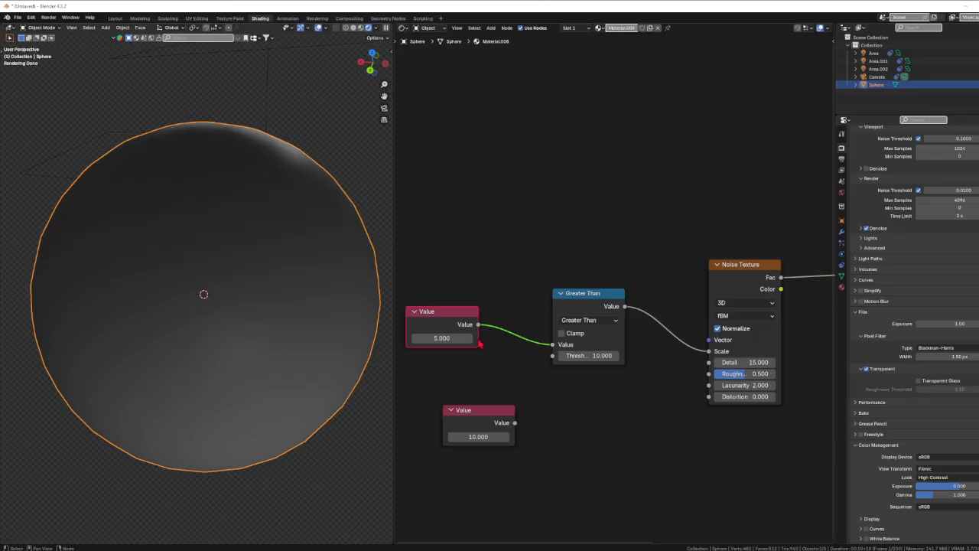
- Set the Value node feeding the Greater Than node to 15
click(456, 337)
text(15)
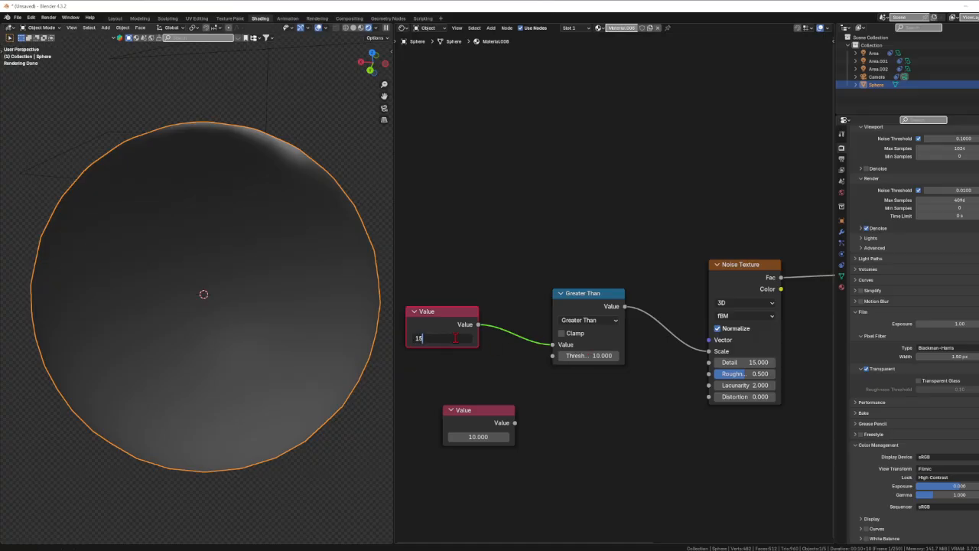
key(Return)
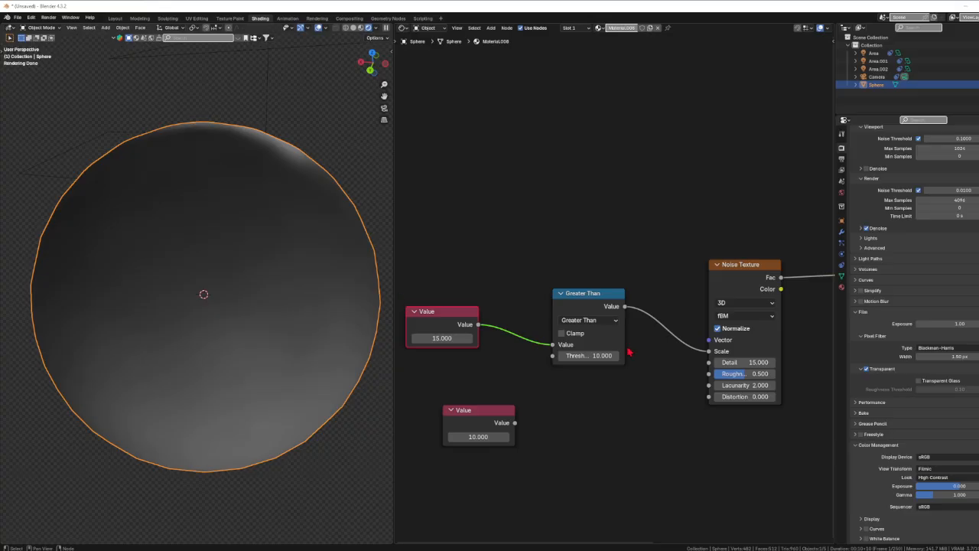
- Change the math node's operation to Sign
click(604, 321)
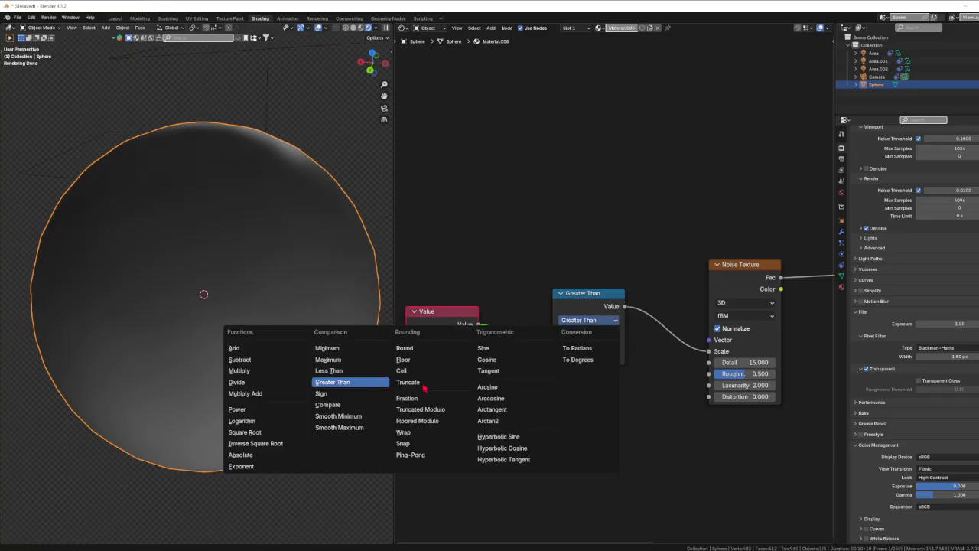
click(331, 394)
click(568, 392)
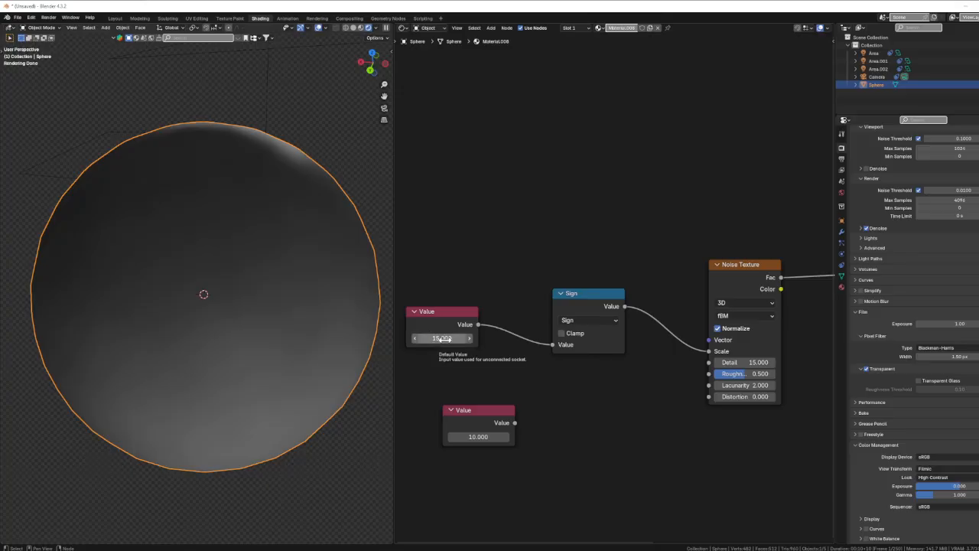
- Set the math node to Compare, connect the unlinked Value node to its second Value input, and place it beneath the other Value node
click(588, 321)
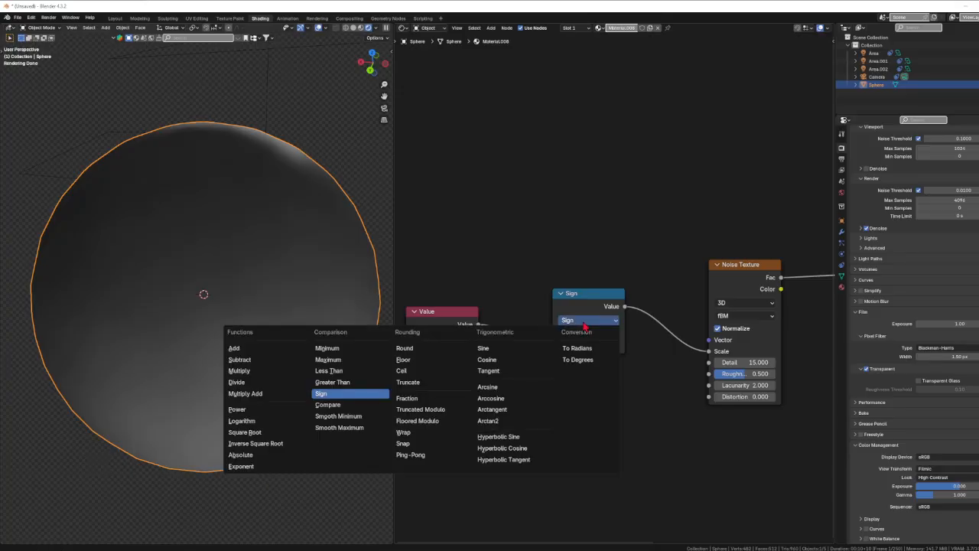
click(337, 406)
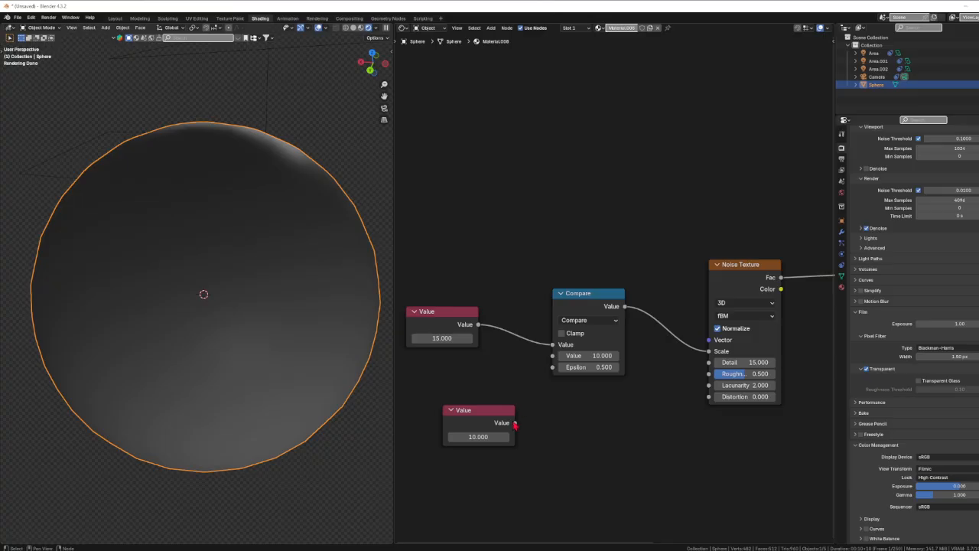
drag(515, 423, 553, 355)
drag(494, 412, 459, 367)
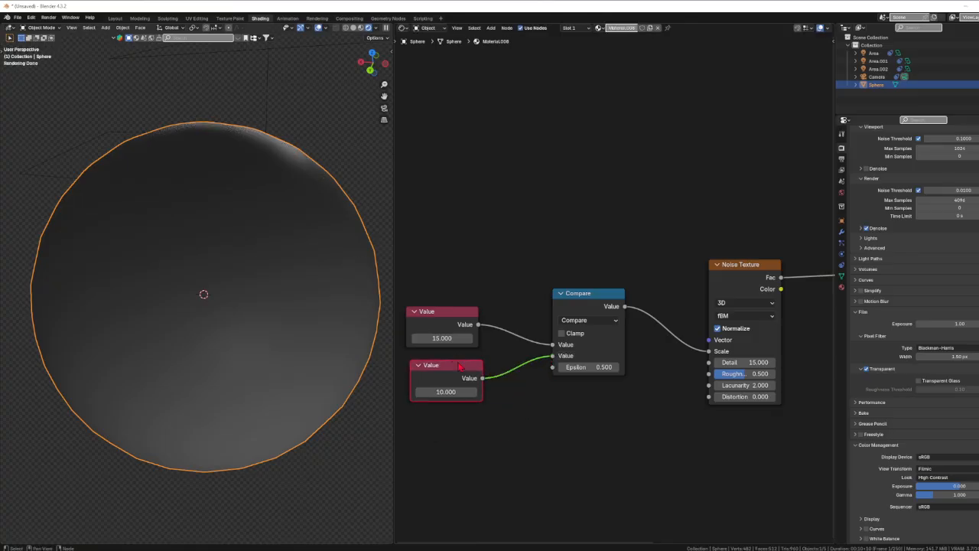
- Set the Compare node's Epsilon to 5
click(440, 391)
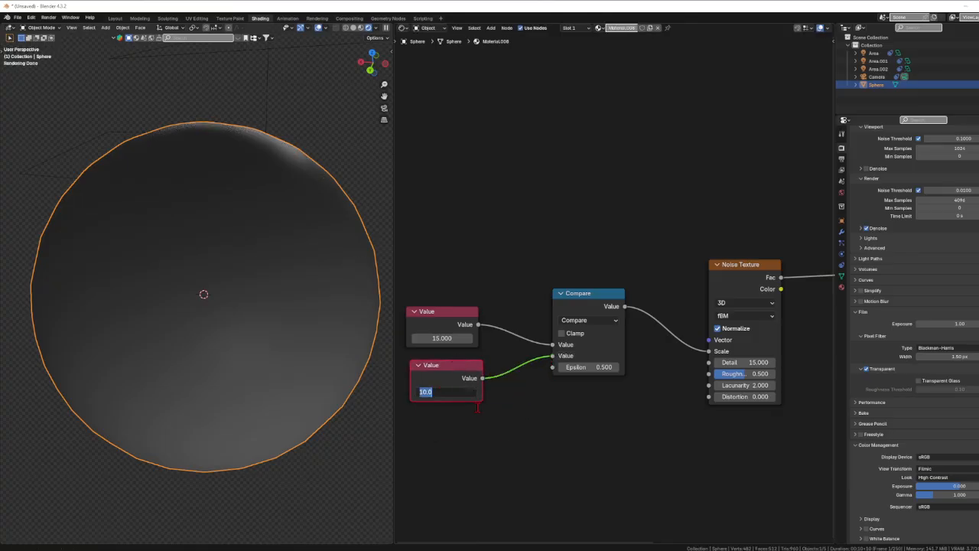
click(596, 369)
click(598, 367)
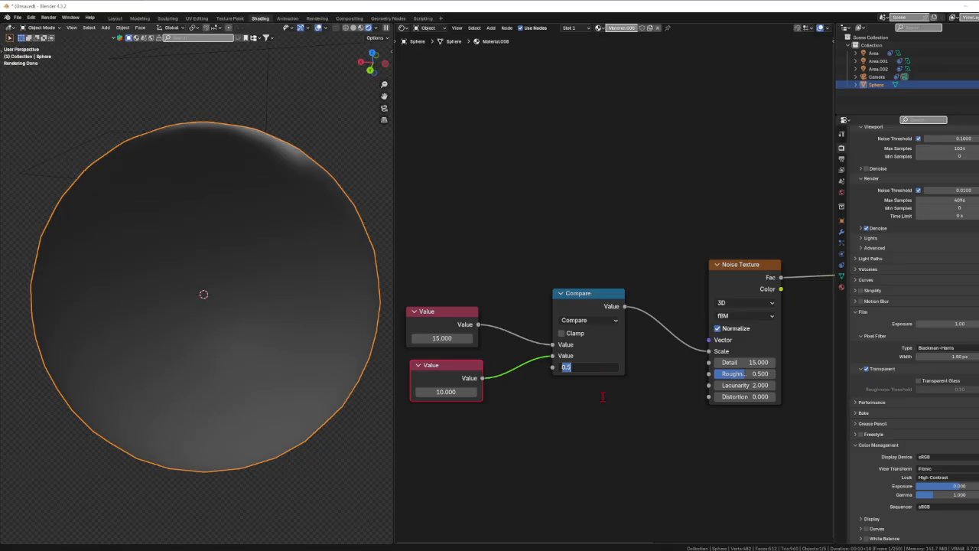
text(5)
key(Return)
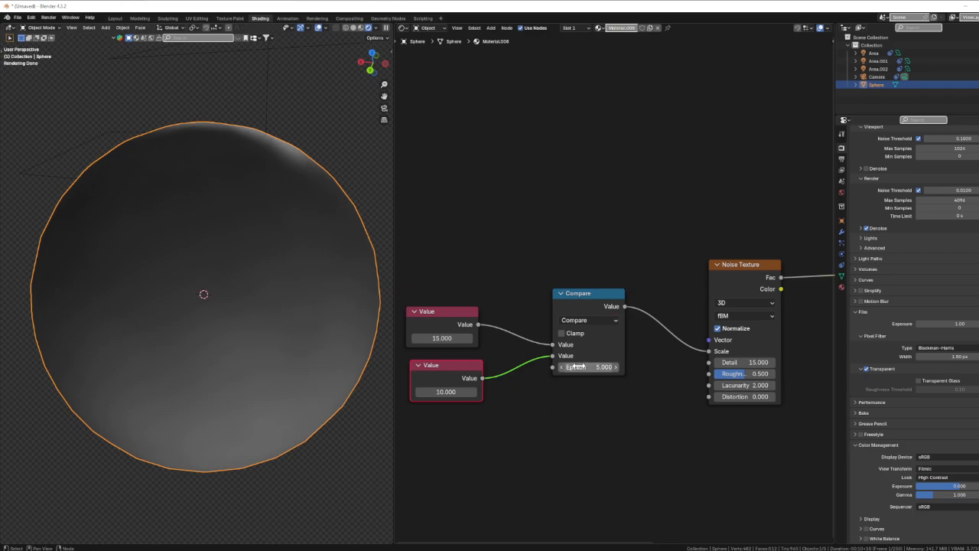
- Change the math node's operation to Smooth Minimum, and reposition it and the lower Value node to space them out
click(588, 319)
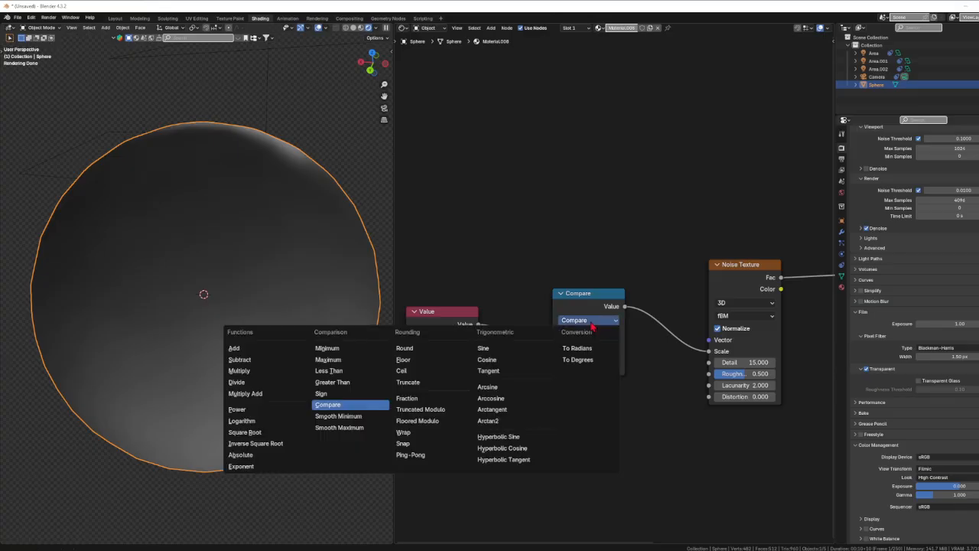
click(363, 421)
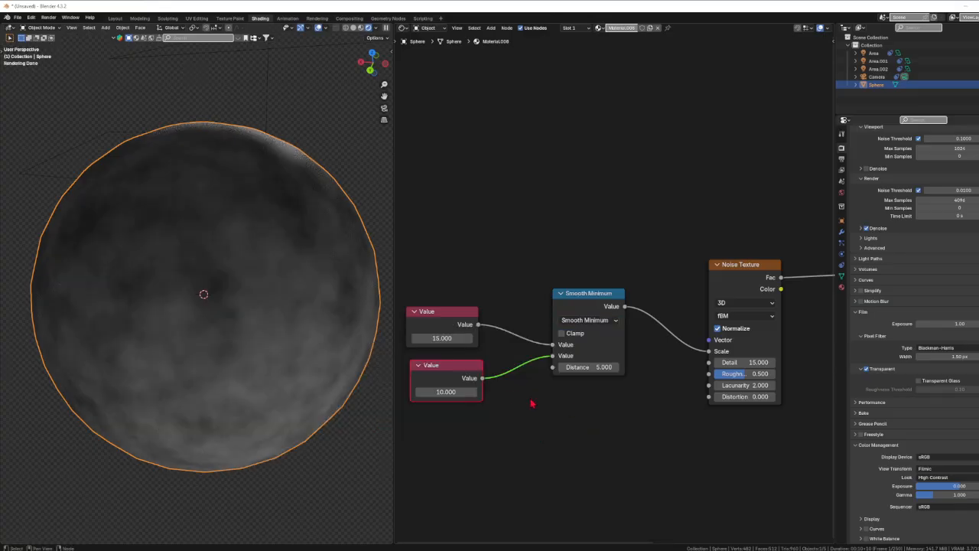
drag(457, 367, 462, 390)
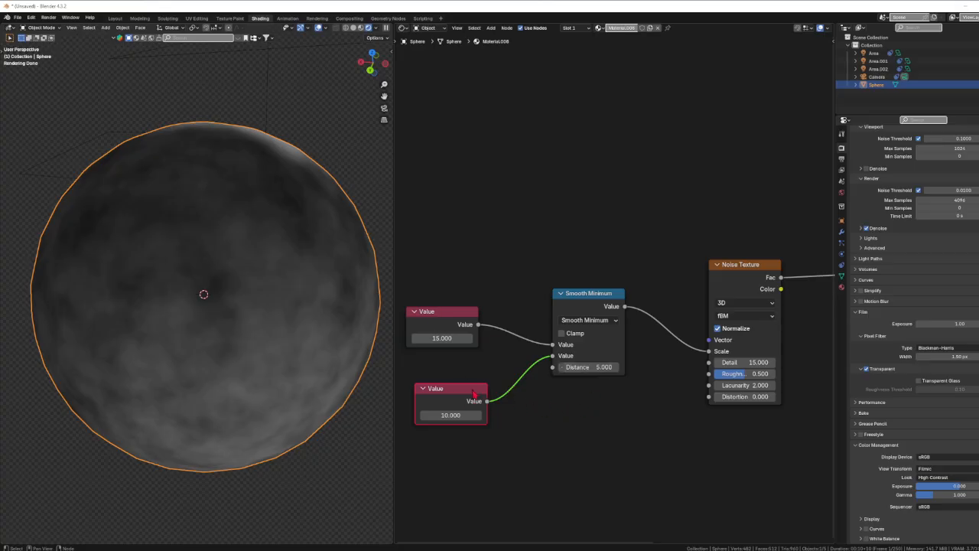
mouse_move(471, 393)
mouse_down()
mouse_move(467, 401)
mouse_move(472, 393)
mouse_up()
mouse_move(593, 296)
mouse_down()
mouse_move(580, 290)
mouse_move(581, 303)
mouse_up()
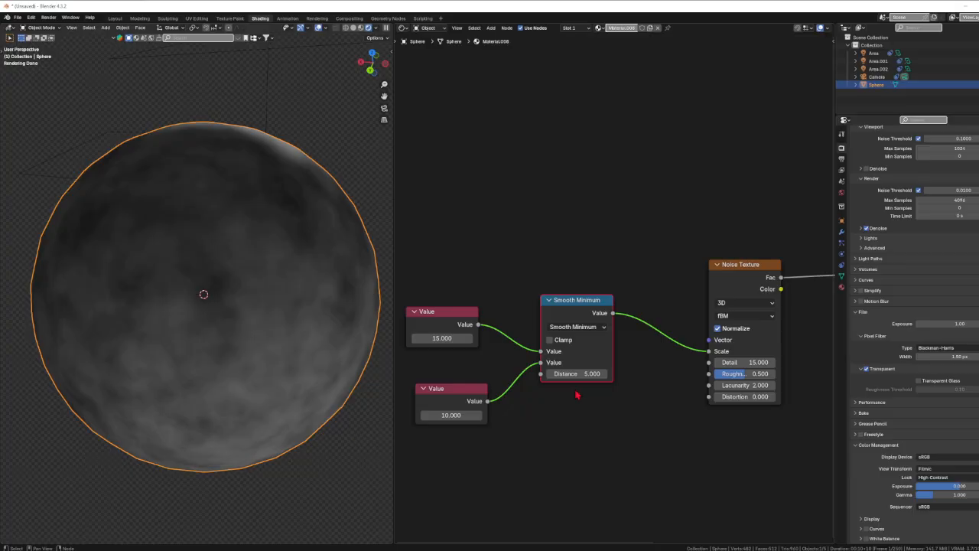
- Change the math node's operation to Smooth Maximum
click(576, 327)
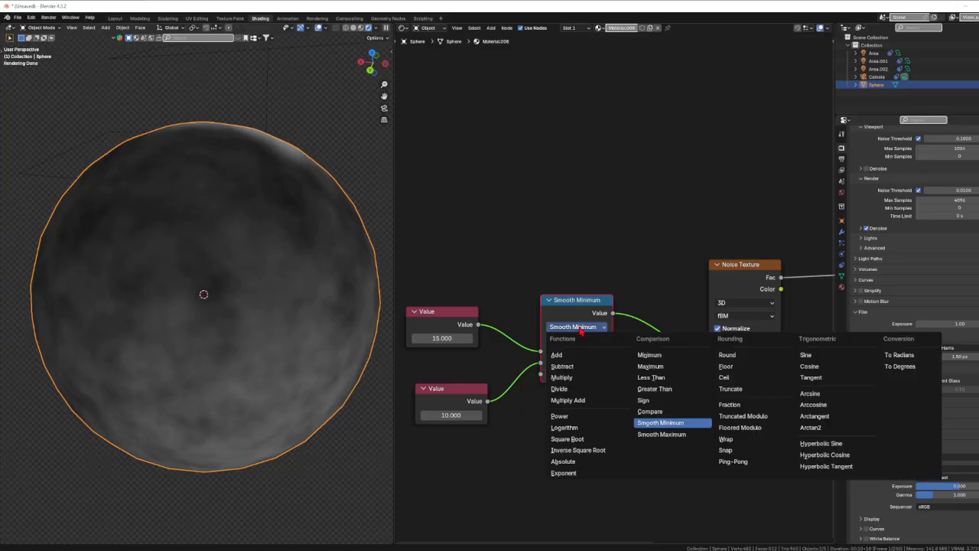
click(661, 434)
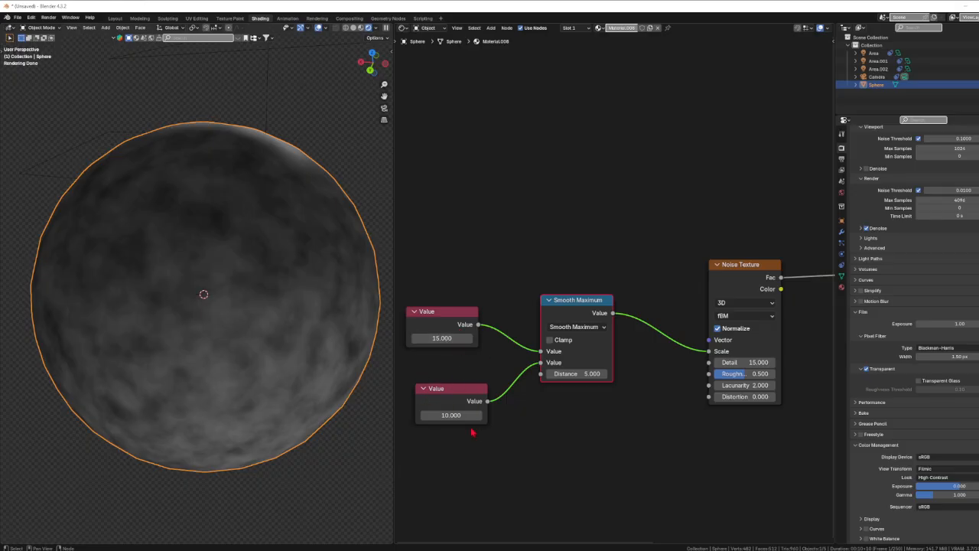
click(575, 327)
click(576, 327)
click(575, 326)
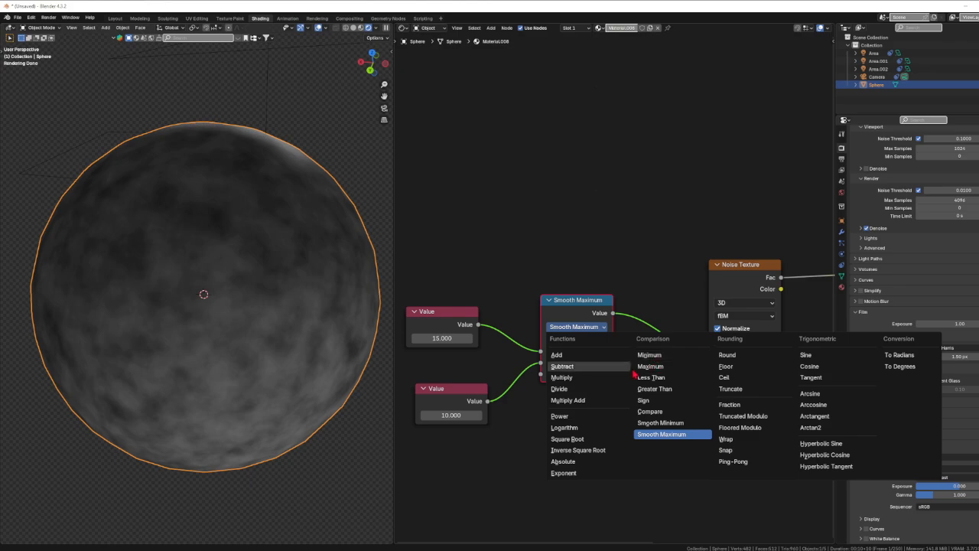
click(584, 330)
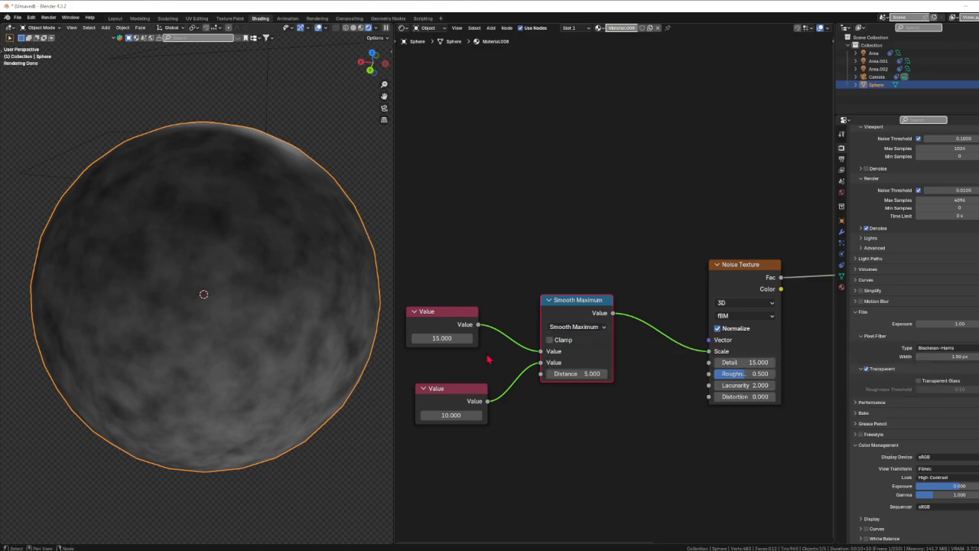
click(580, 327)
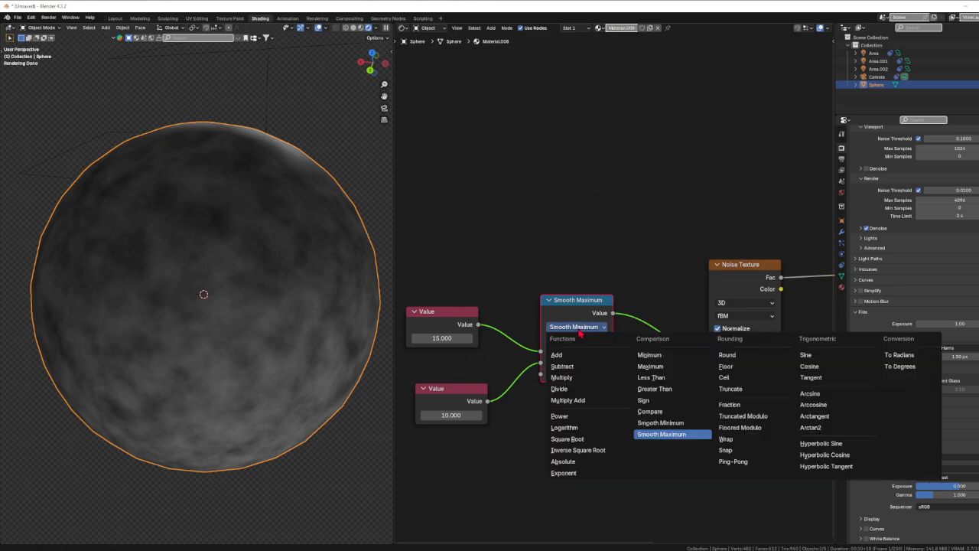
click(515, 437)
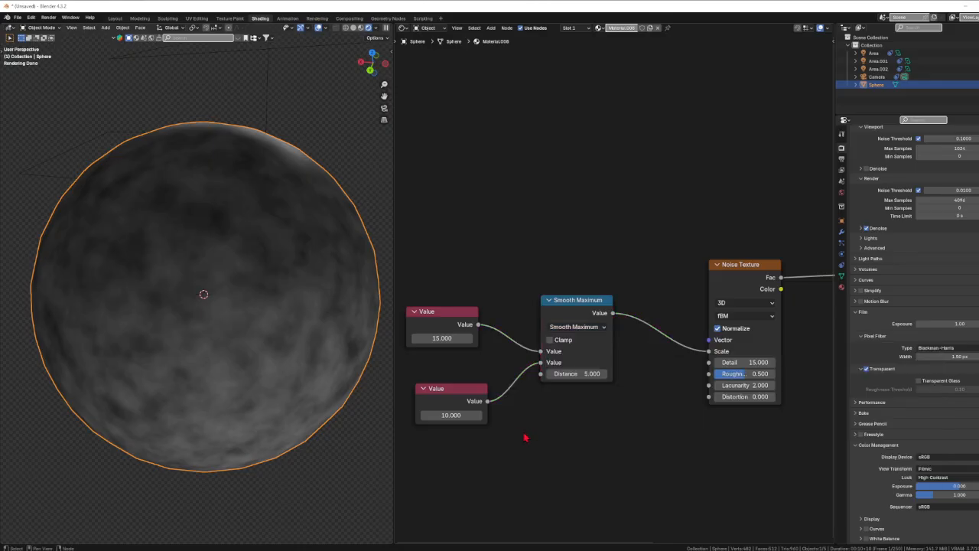
- Change the math node's operation to Round and set the Value node feeding it to 15.6
click(585, 328)
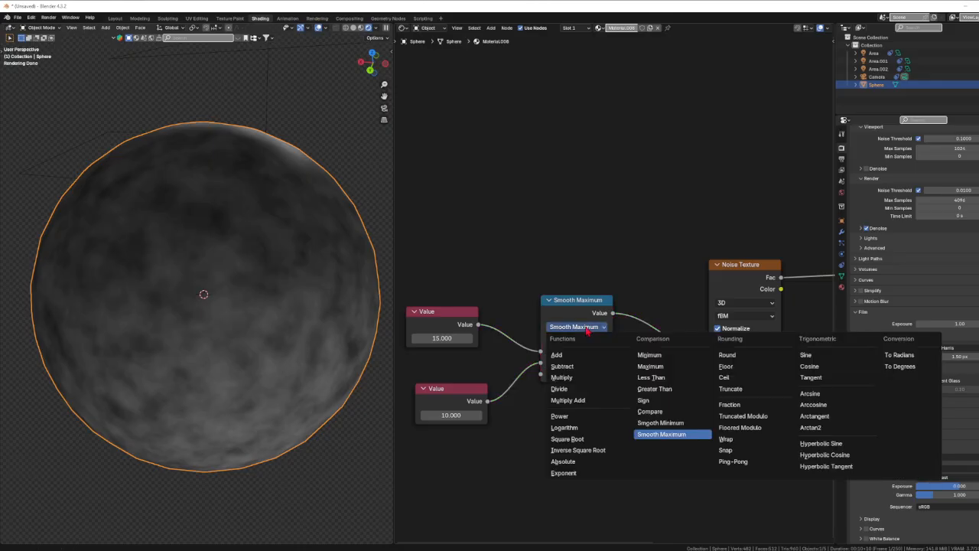
click(728, 355)
click(440, 338)
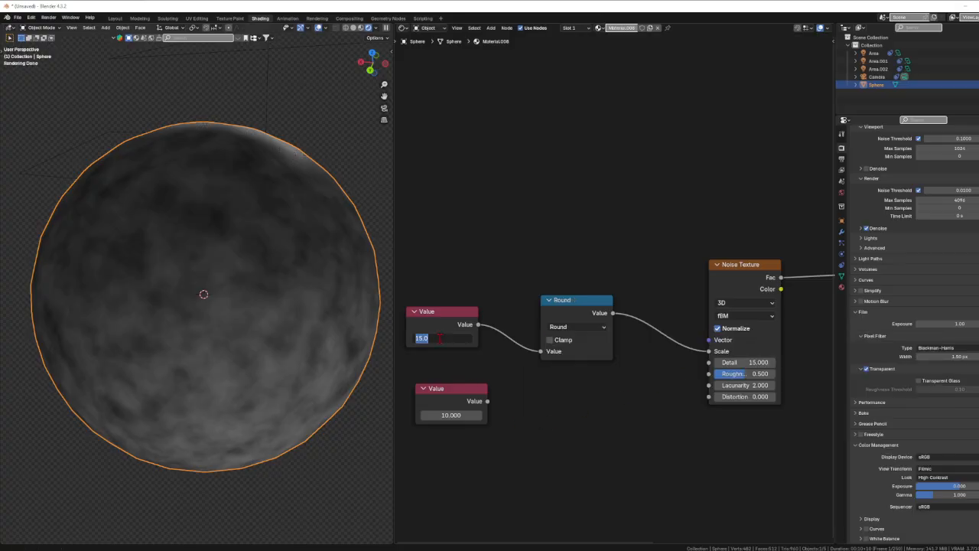
text(15.6)
key(Return)
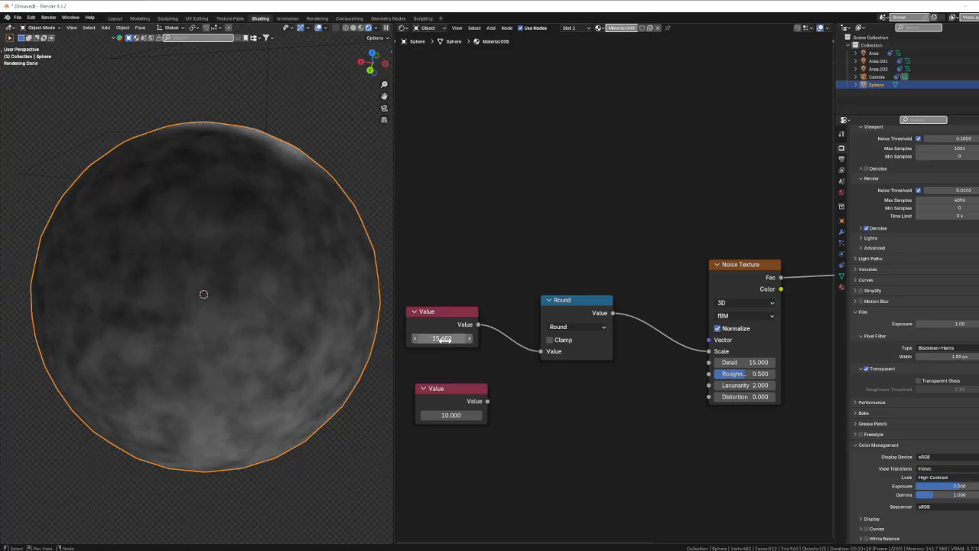
- Set the Value node feeding the Round node to 15.4
click(442, 338)
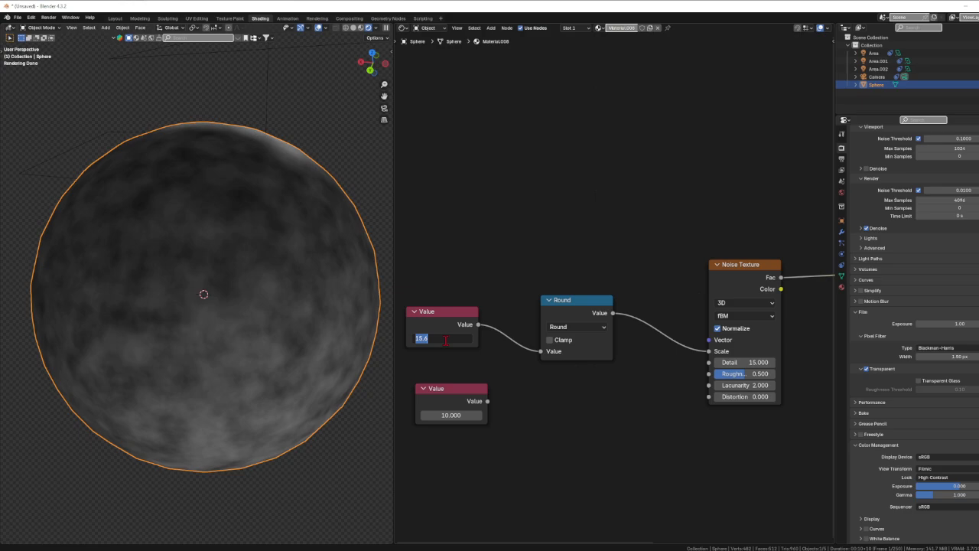
text(1)
key(Return)
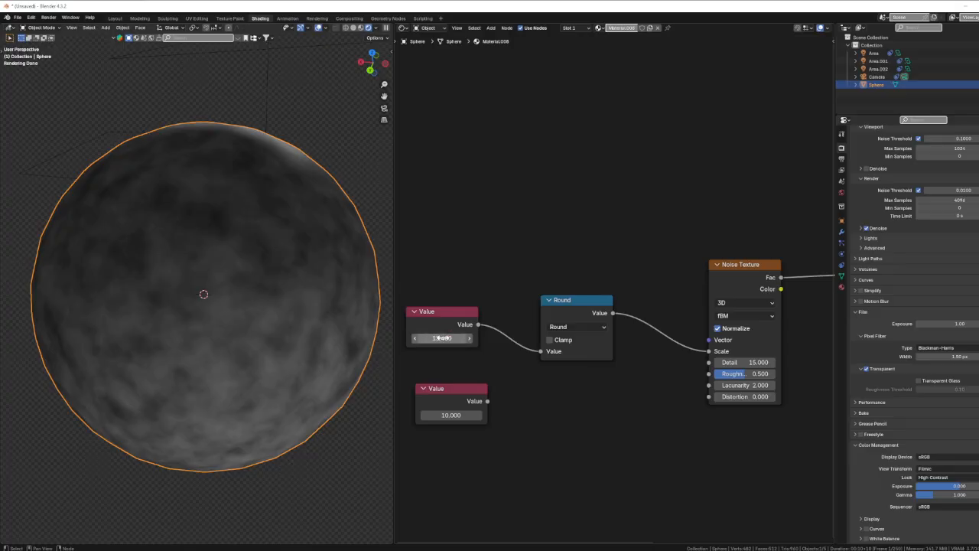
- Try the math node's Floor operation, followed by its Ceil operation
click(566, 329)
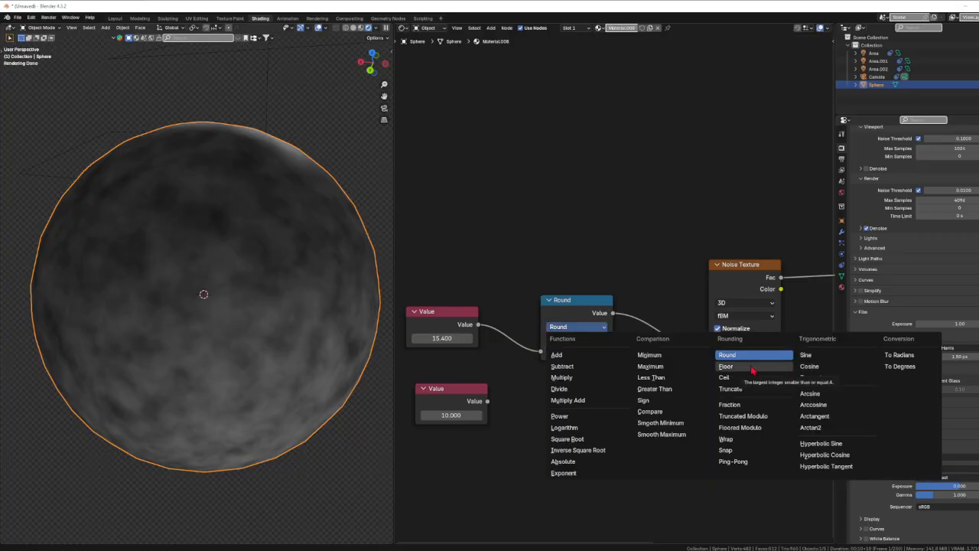
click(753, 368)
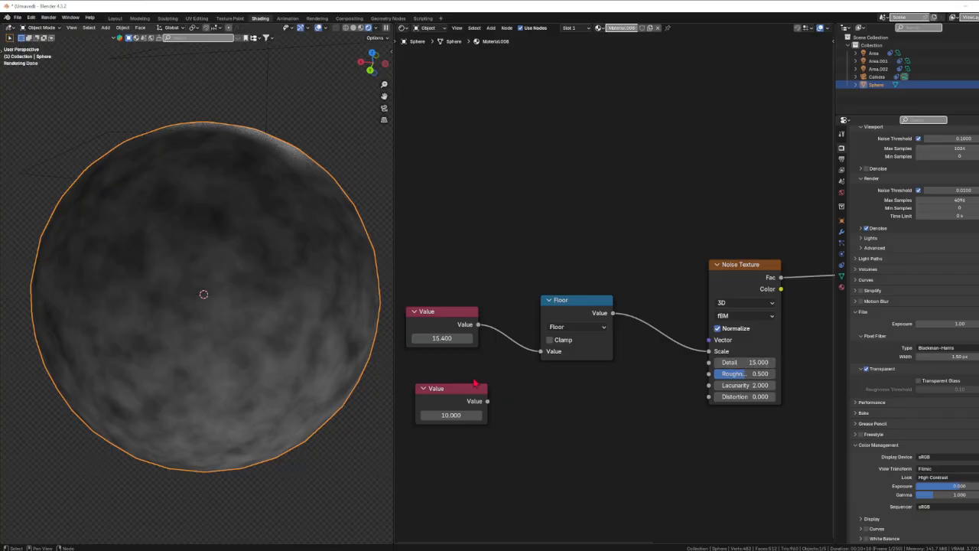
drag(429, 338, 453, 338)
click(578, 328)
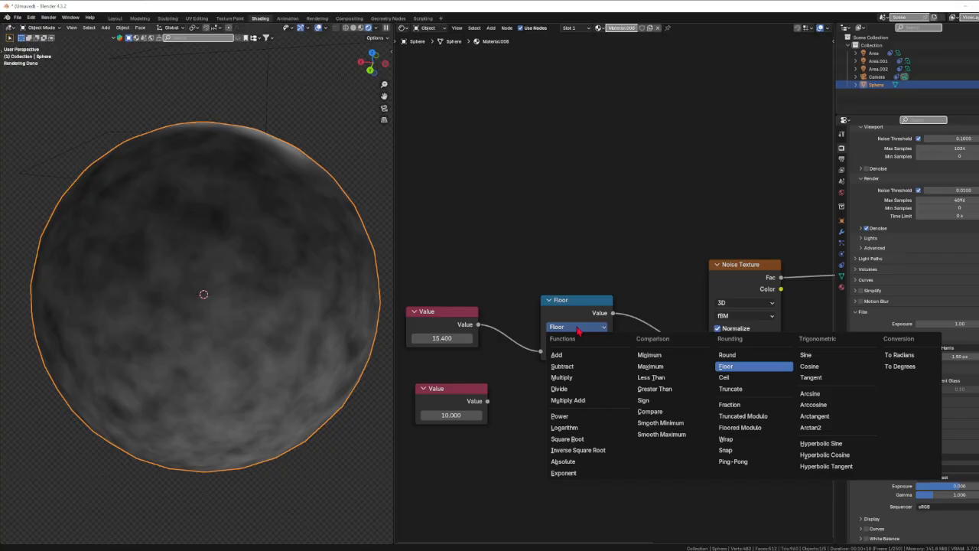
click(723, 378)
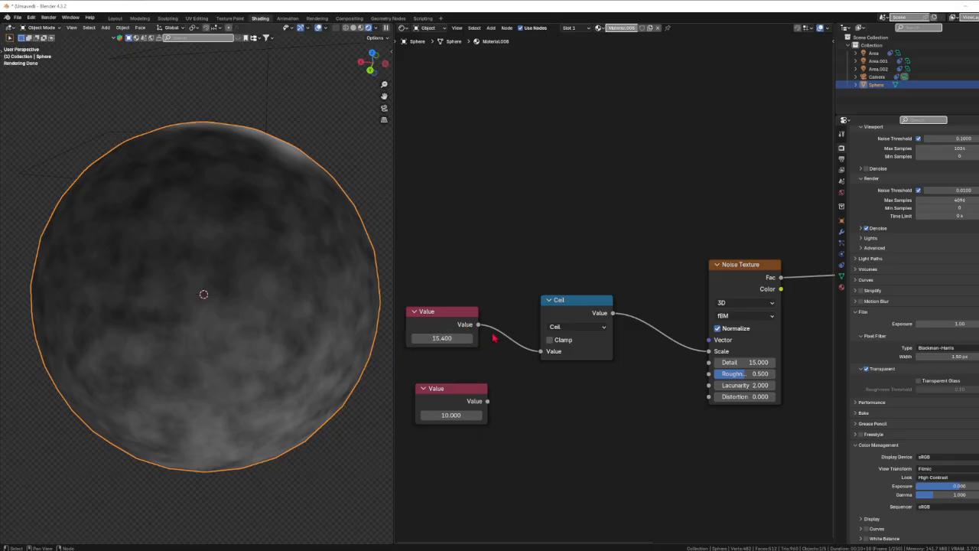
- Change the math node's operation to Truncate
click(576, 328)
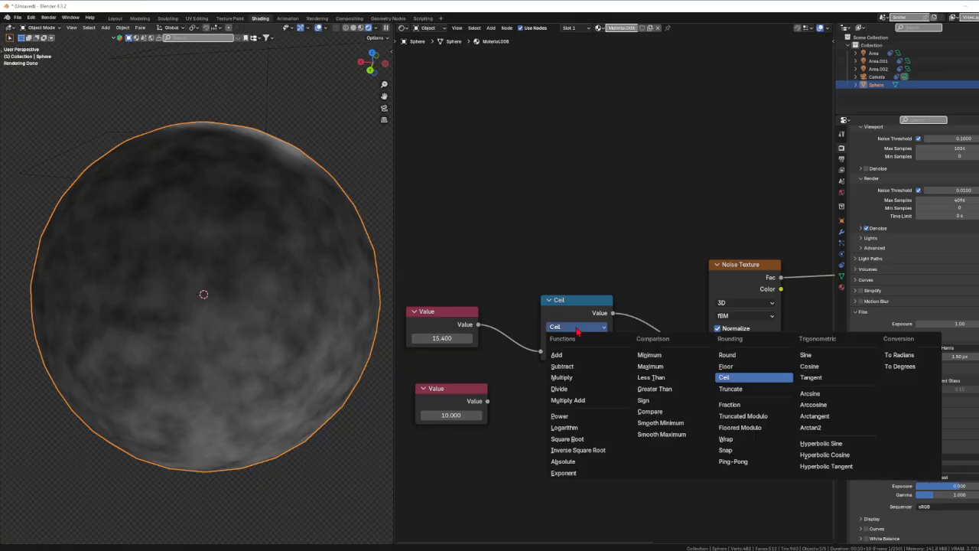
click(728, 388)
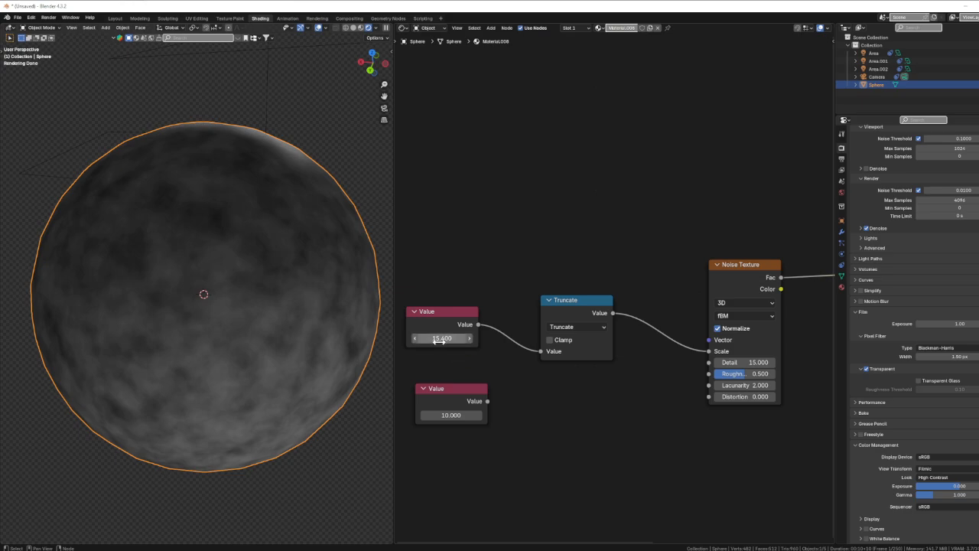
click(572, 329)
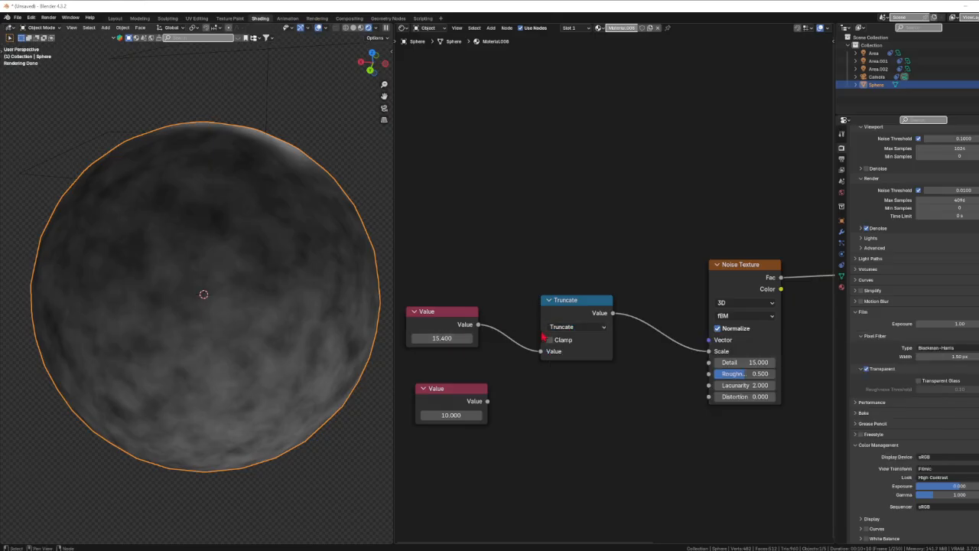
- Change the math node's operation to Fraction
click(578, 328)
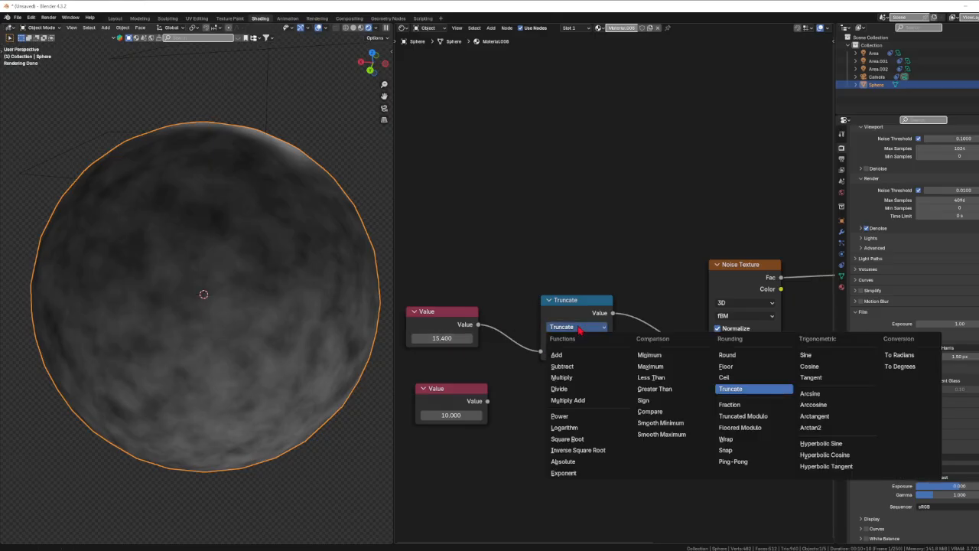
click(737, 409)
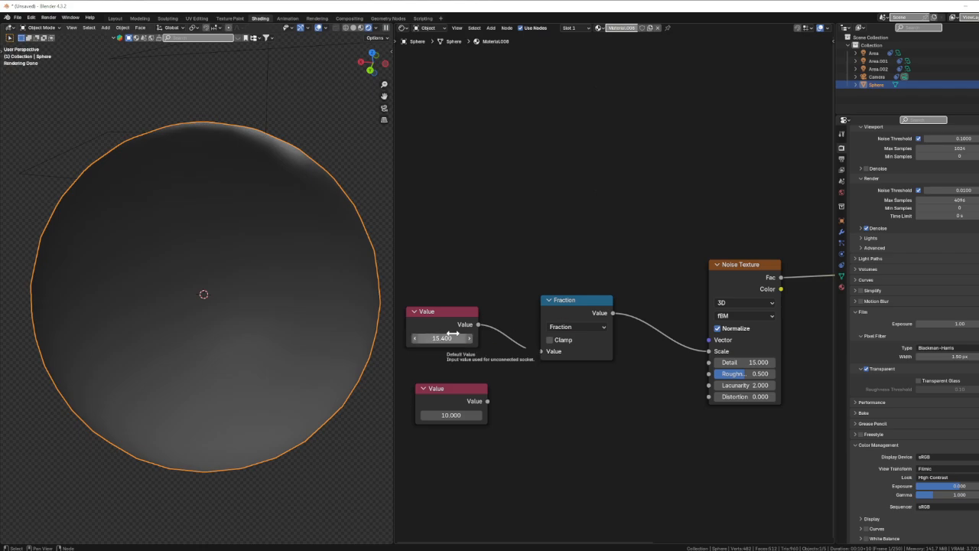
click(578, 328)
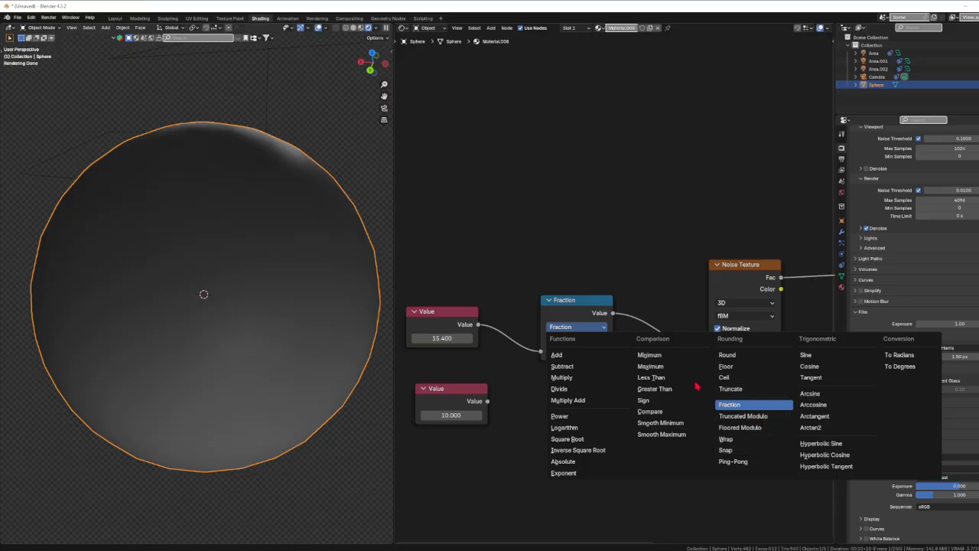
click(736, 404)
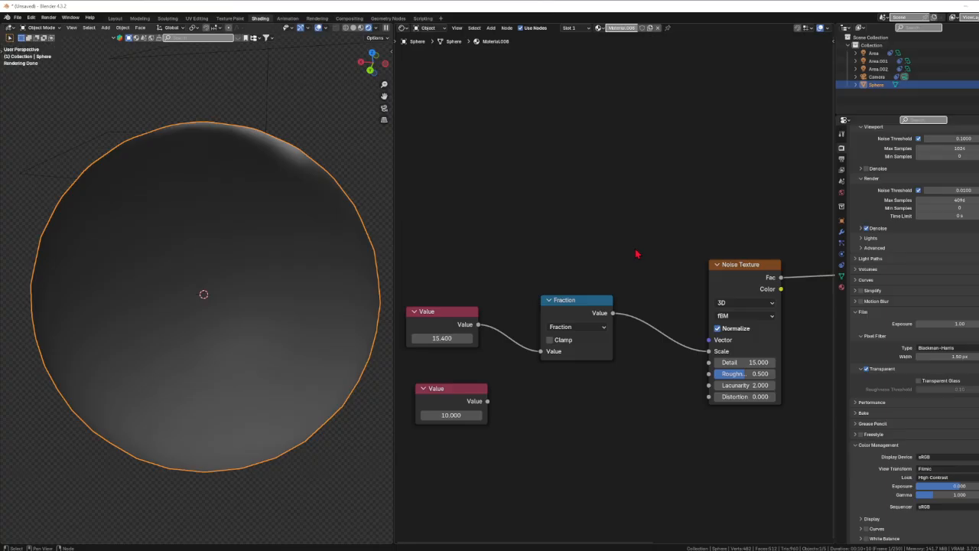